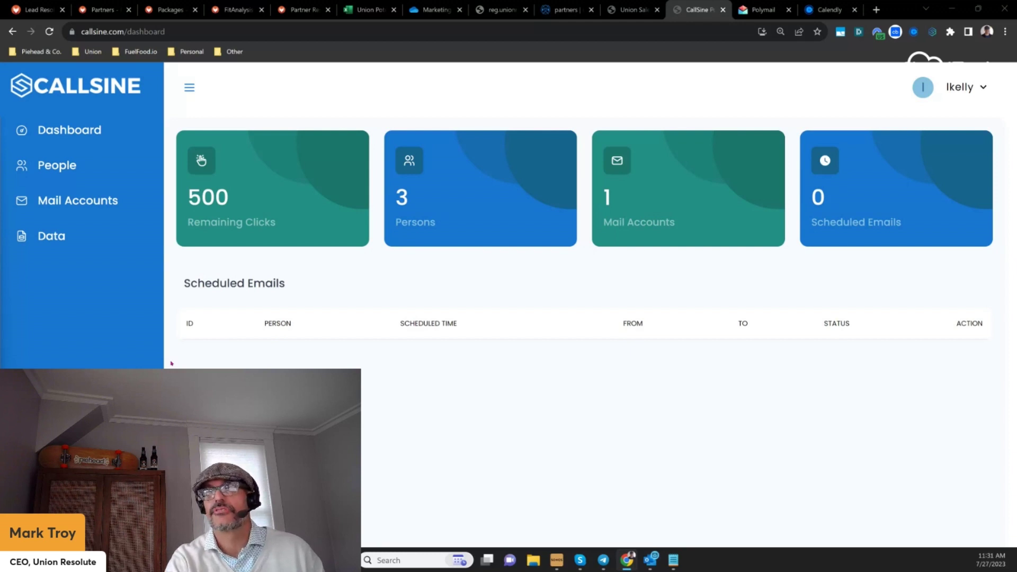
- Open CallSine's Data page to list the six uploaded files, including the Union Resolute guidelines
left_click(67, 237)
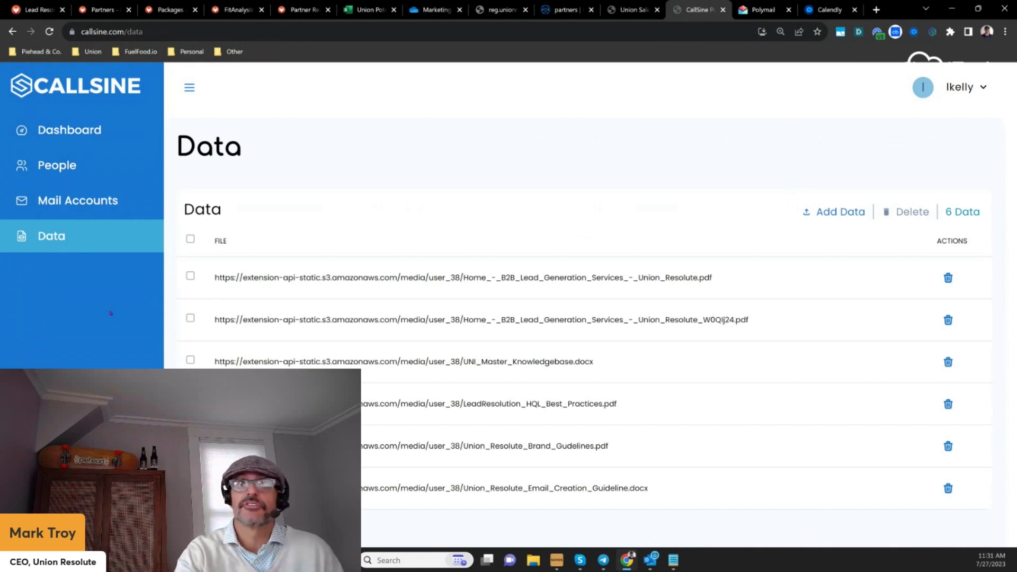
left_click(819, 218)
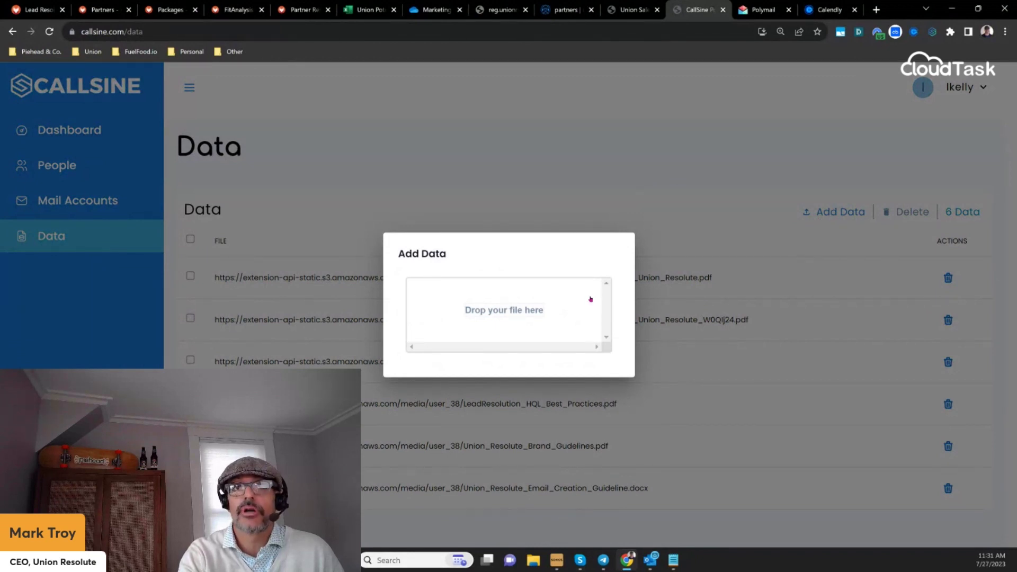
left_click(599, 224)
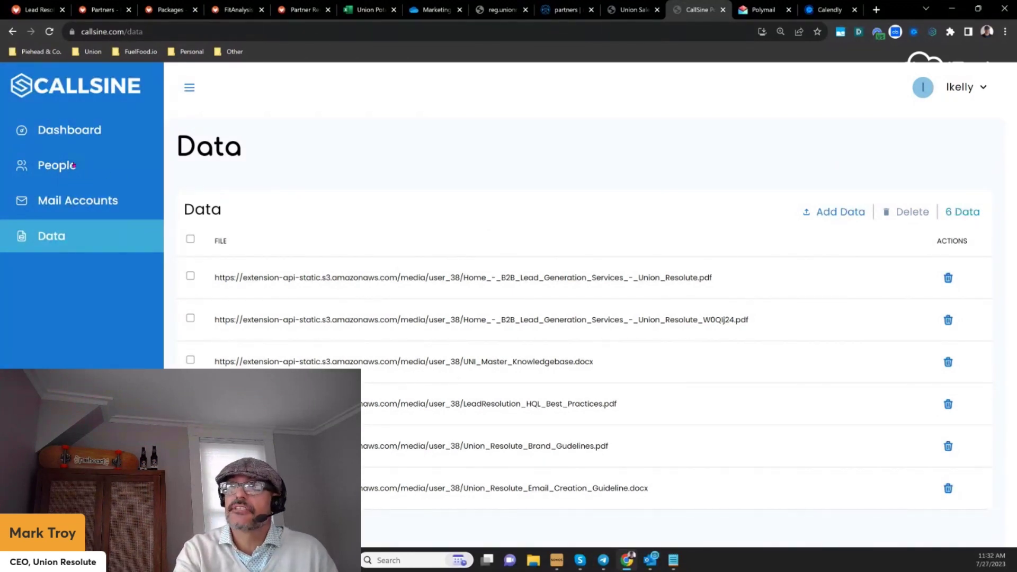
left_click(73, 166)
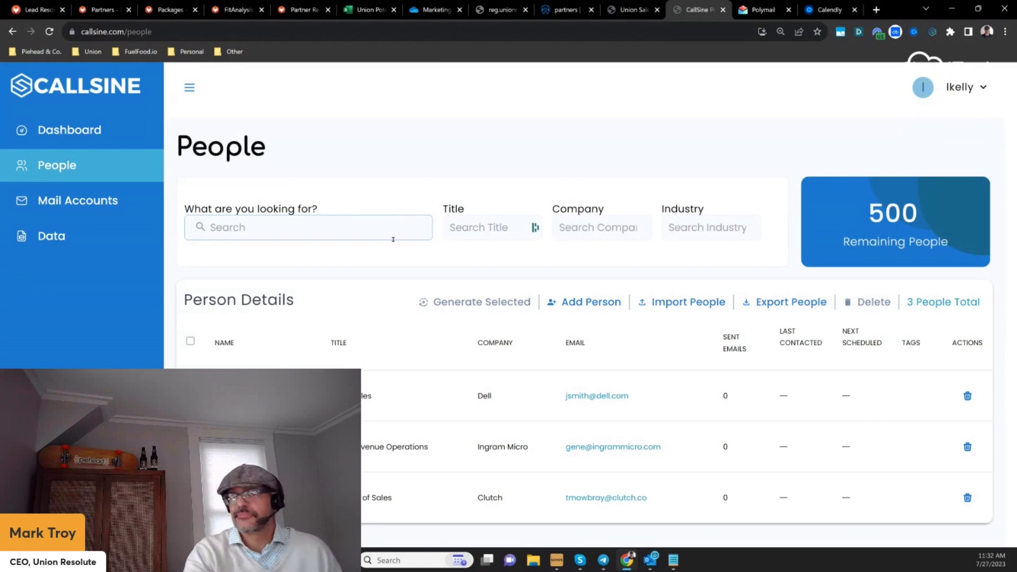
left_click(119, 242)
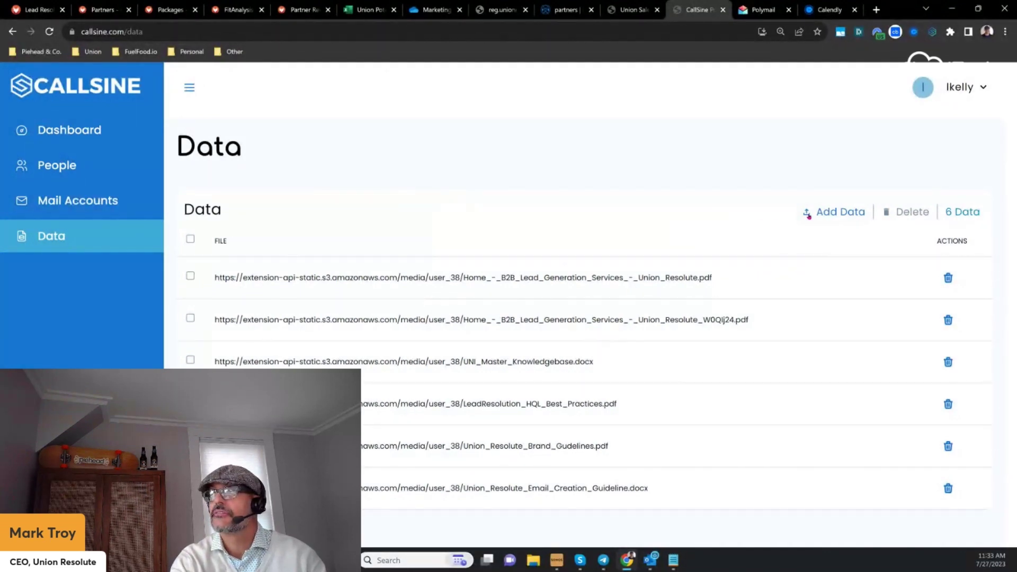
left_click(809, 215)
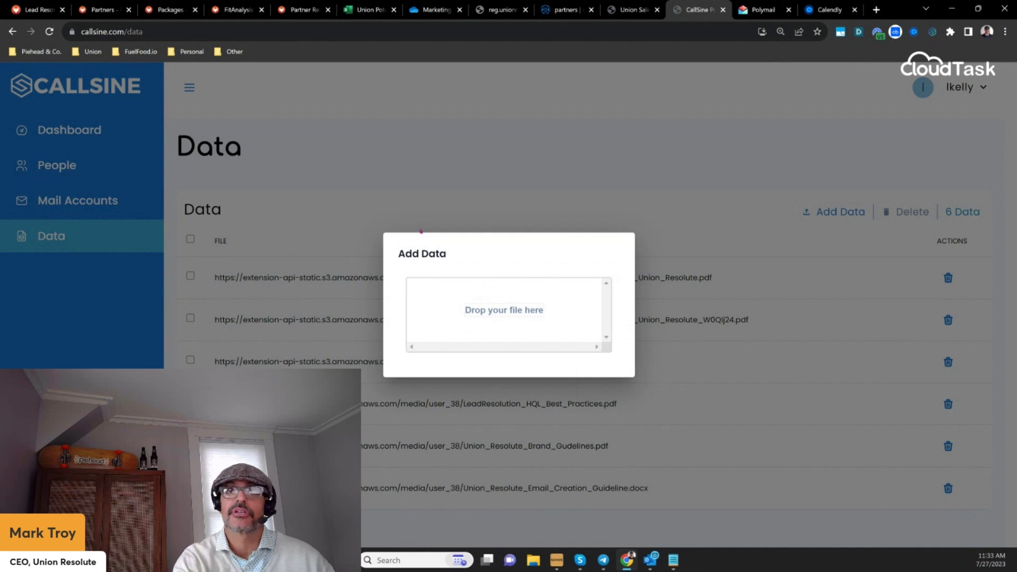
left_click(438, 173)
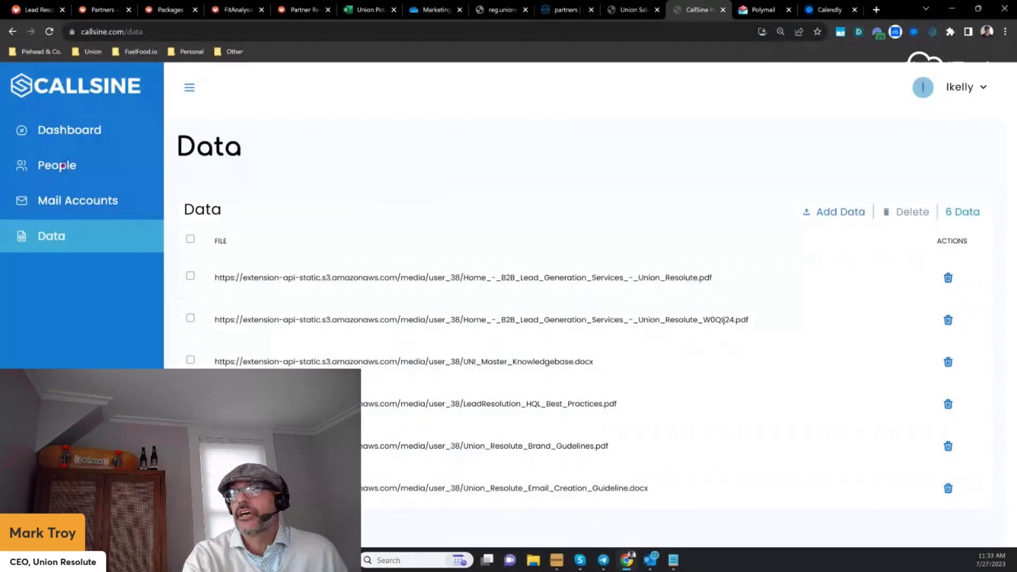
left_click(58, 165)
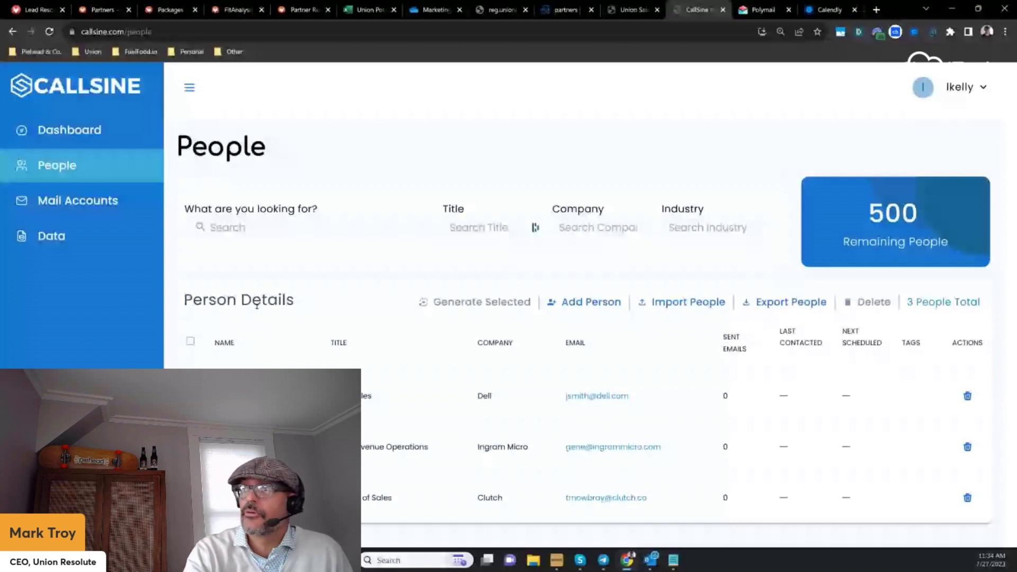
- Select every prospect in the People list (Dell, Ingram Micro, Clutch)
left_click(190, 341)
- Select all three prospects and cancel playbook generation without choosing one, then open Ingram Micro's prospect
left_click(190, 341)
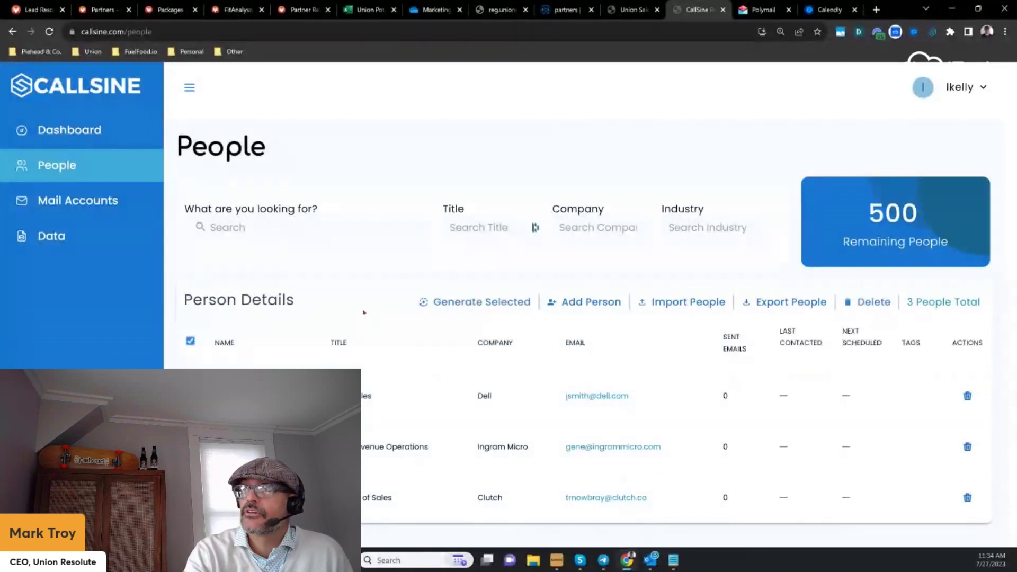
left_click(498, 301)
left_click(520, 283)
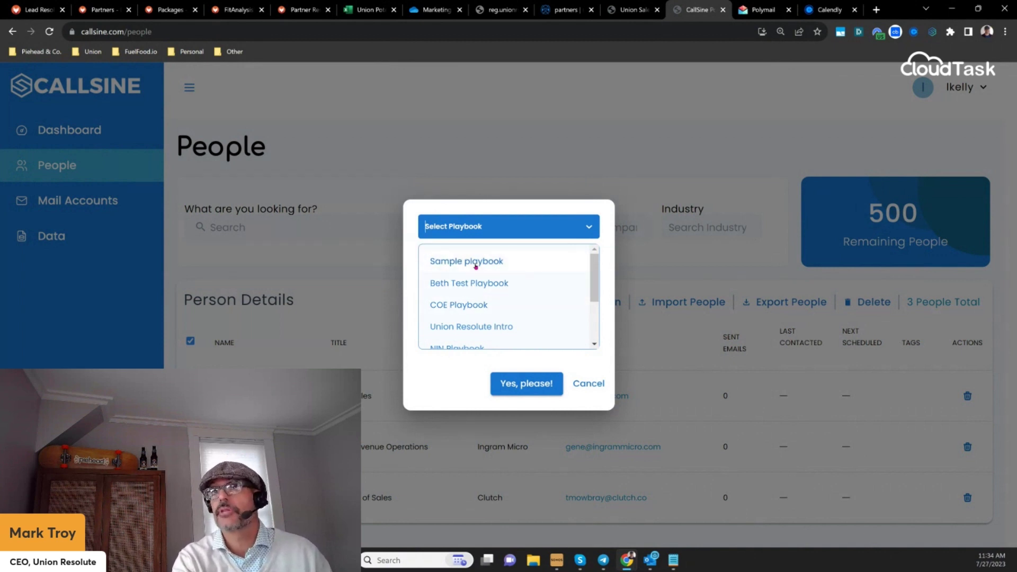
left_click(580, 382)
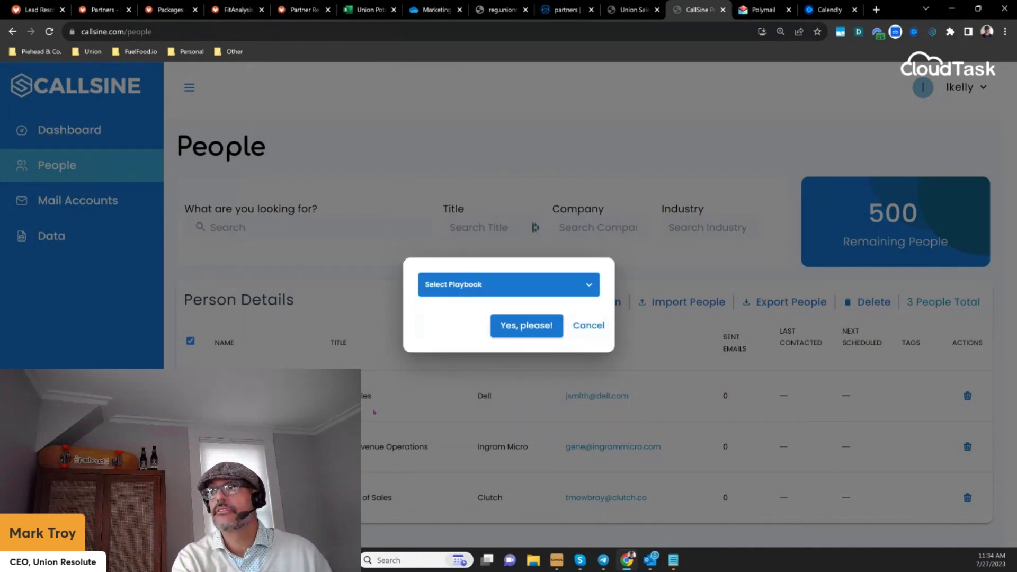
left_click(589, 326)
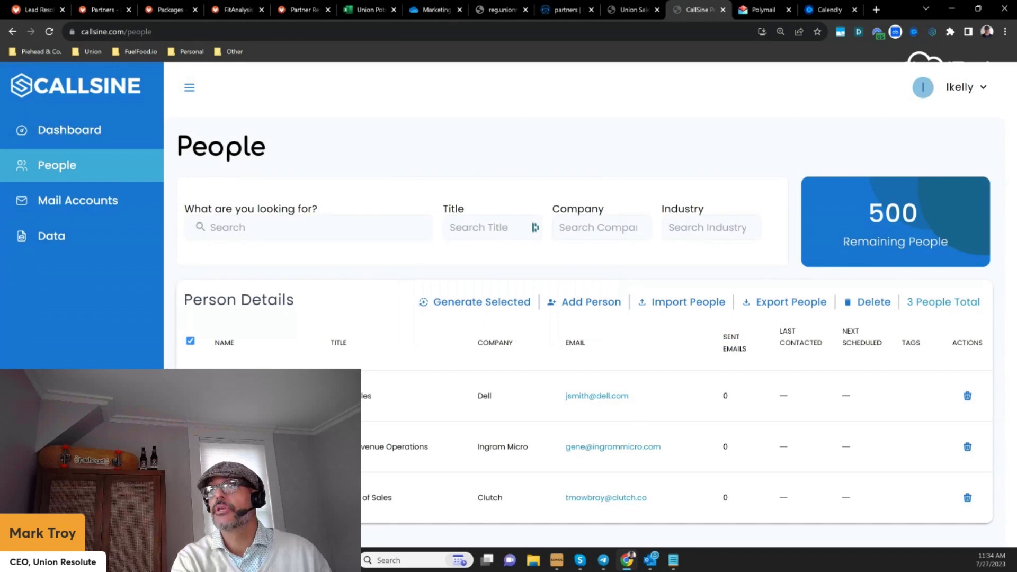
left_click(223, 447)
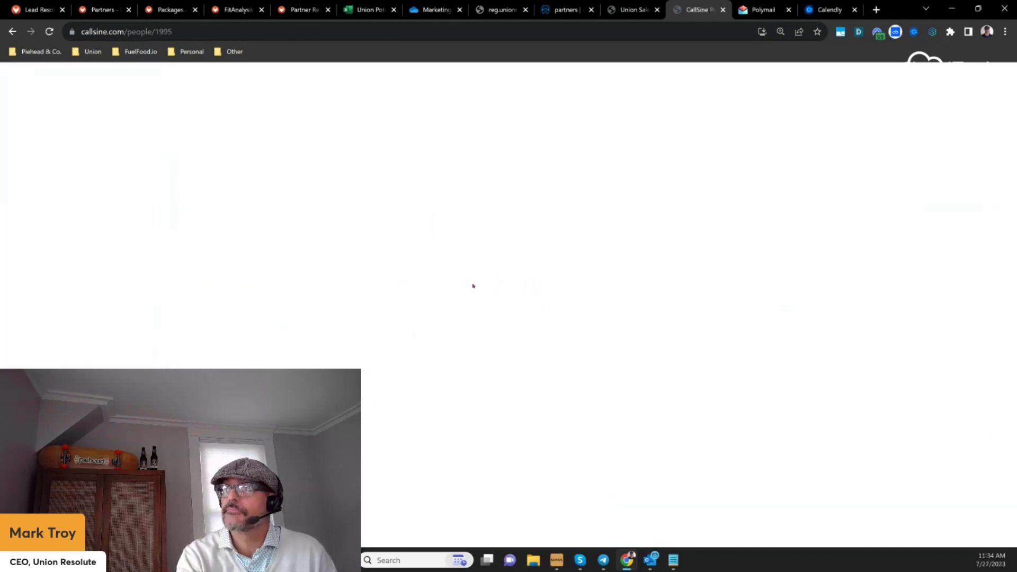
- Read the prospect's Test email and clear the marked Union Resolute services text
scroll(525, 195, "down", 3)
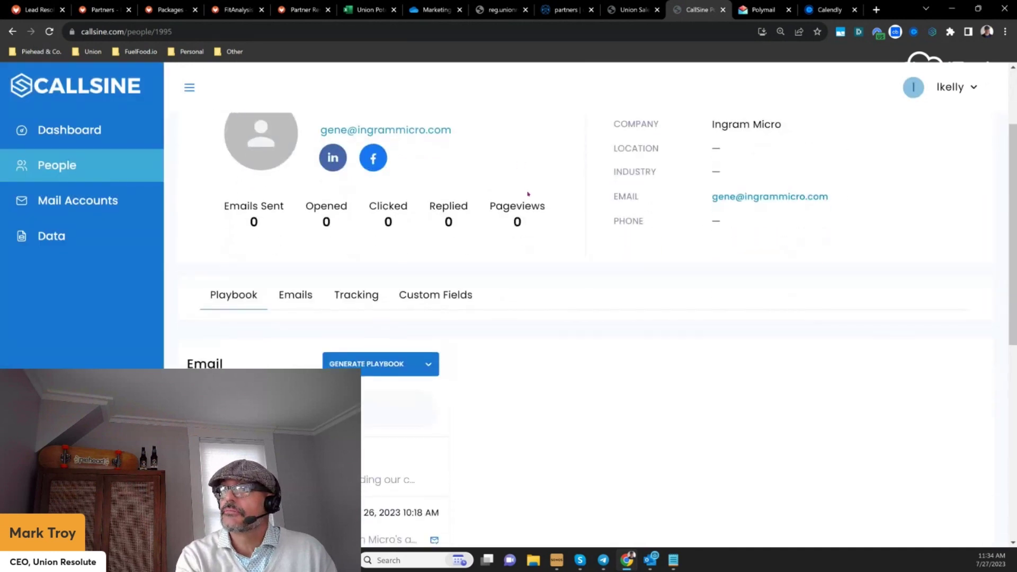
scroll(528, 195, "down", 1)
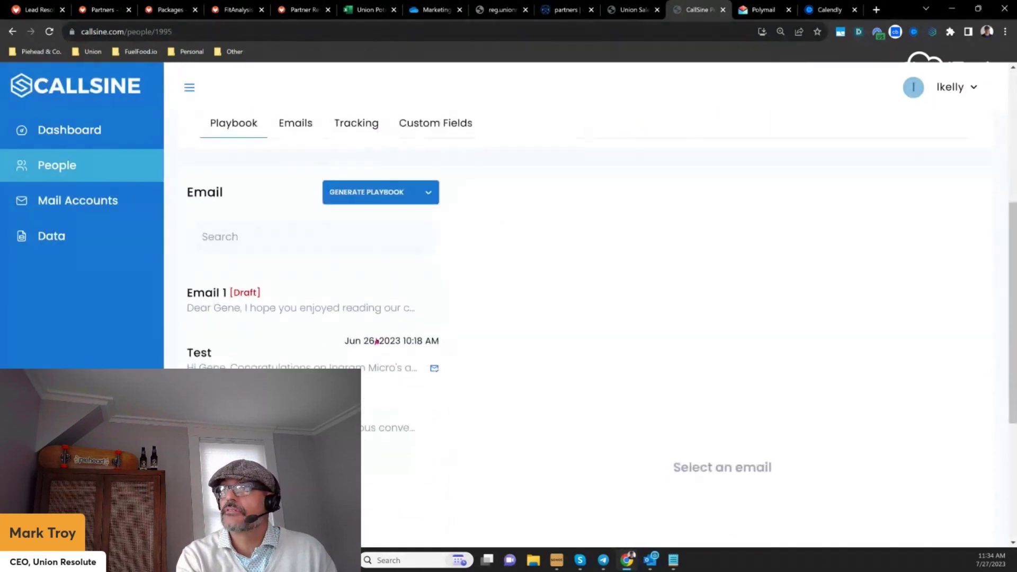
left_click(340, 366)
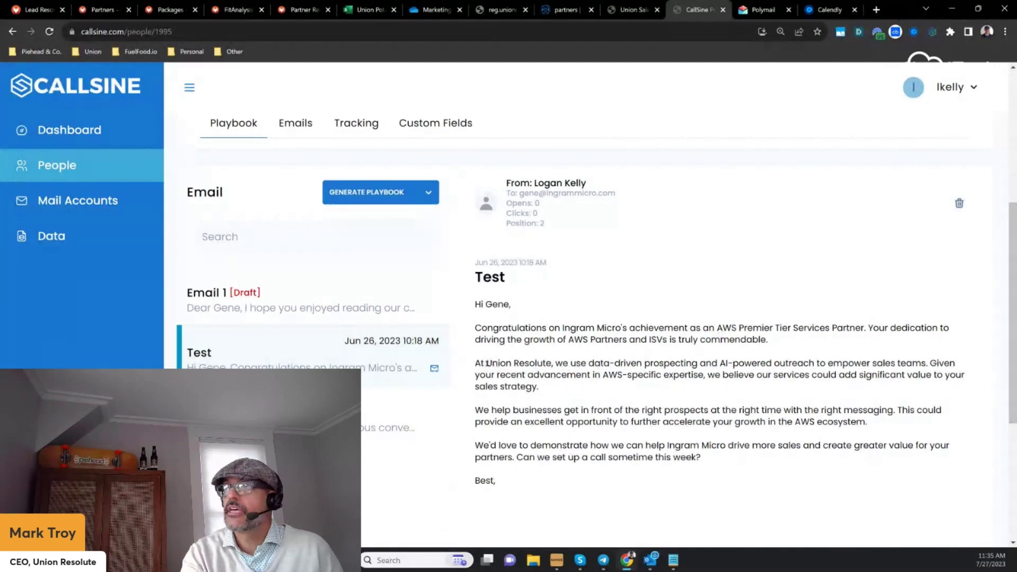
left_click_drag(487, 364, 703, 375)
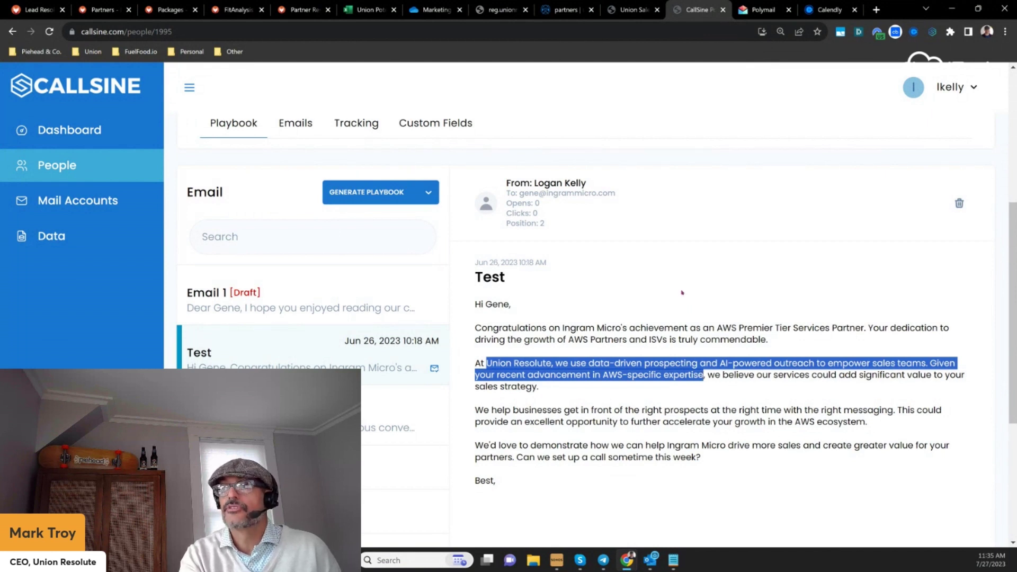
left_click(682, 293)
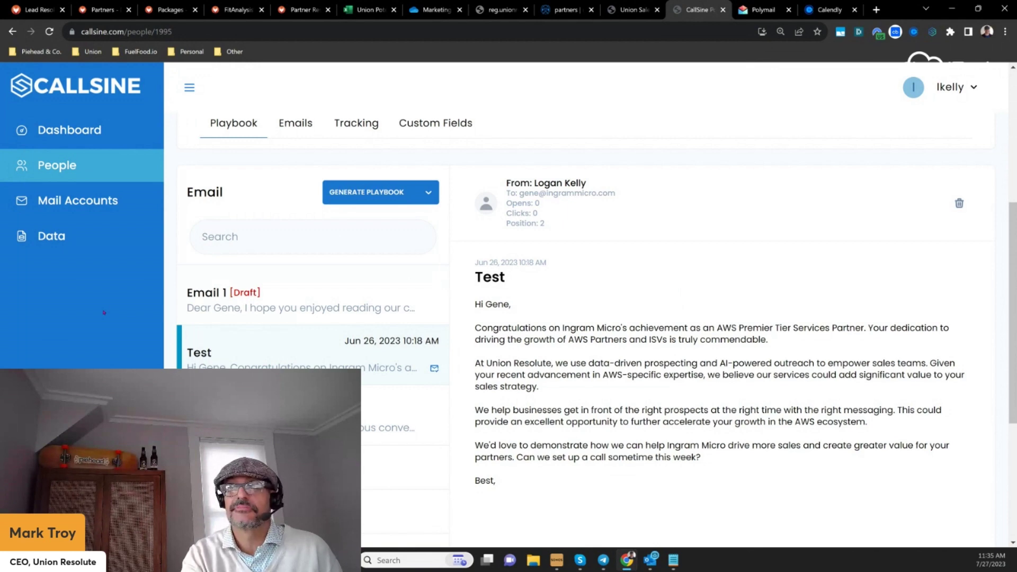
- Scroll through the remaining playbook emails, then return to the Dashboard
scroll(103, 313, "up", 5)
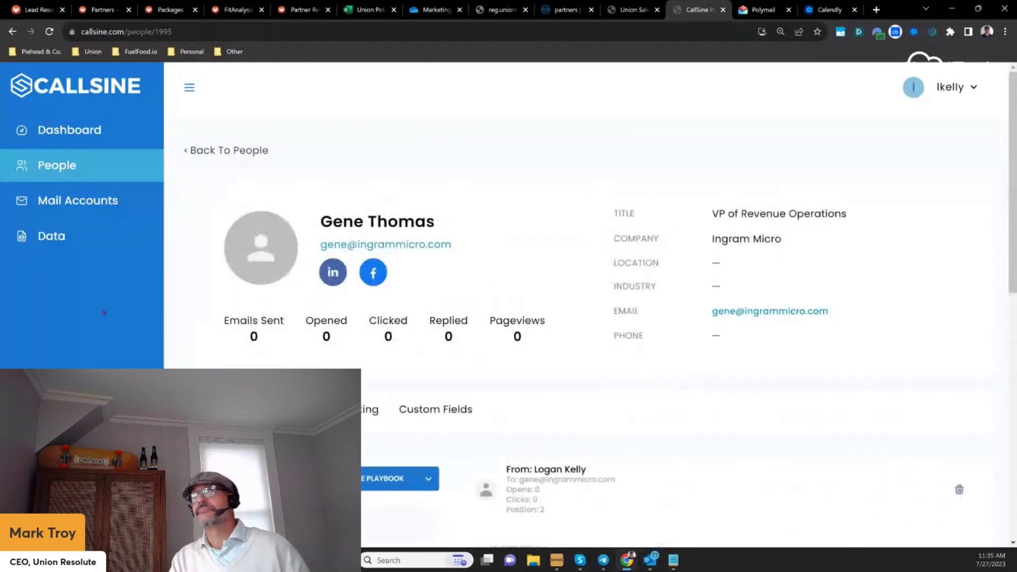
scroll(175, 322, "down", 3)
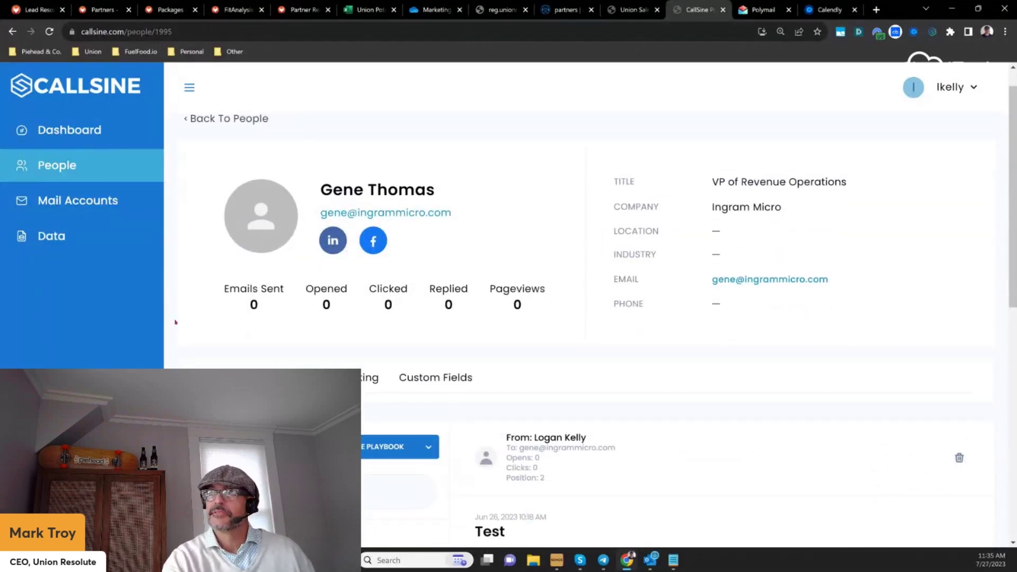
scroll(175, 322, "down", 5)
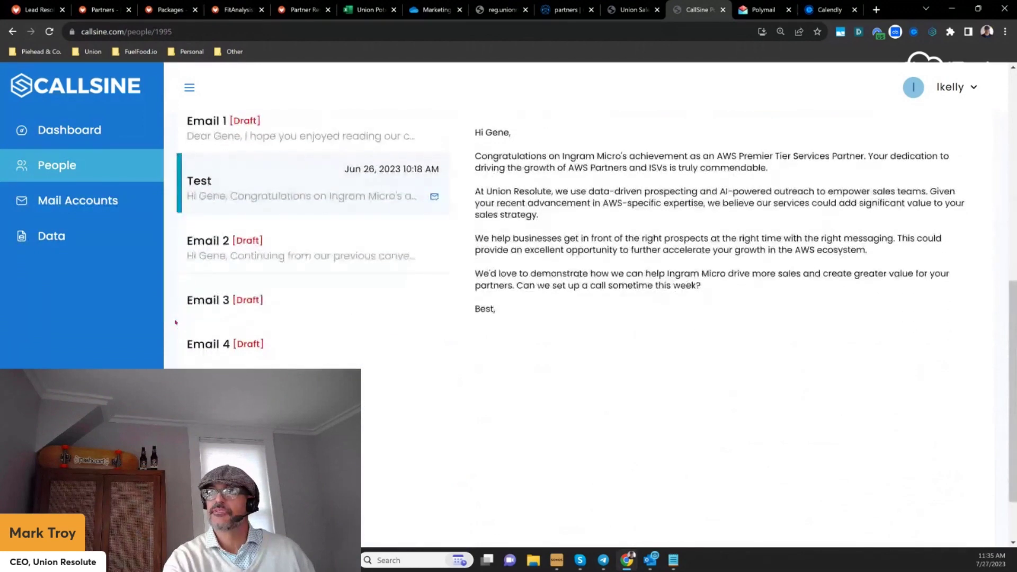
scroll(309, 319, "down", 1)
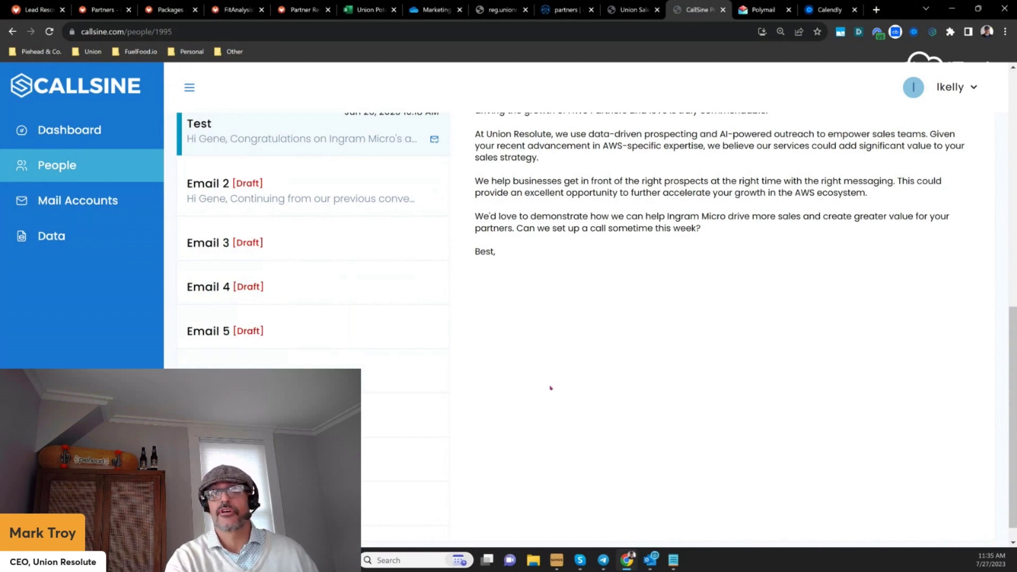
scroll(550, 388, "up", 5)
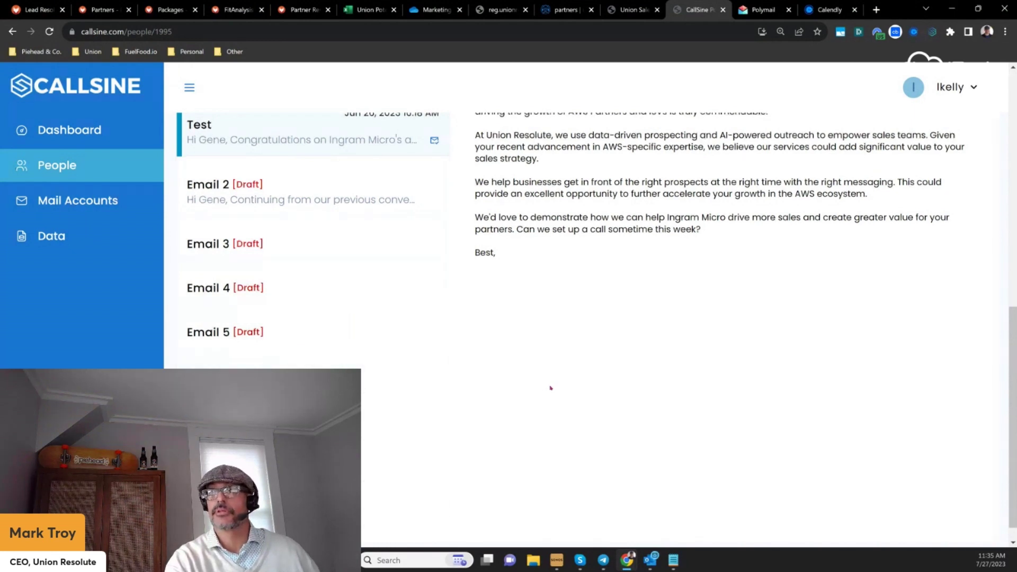
scroll(550, 388, "up", 4)
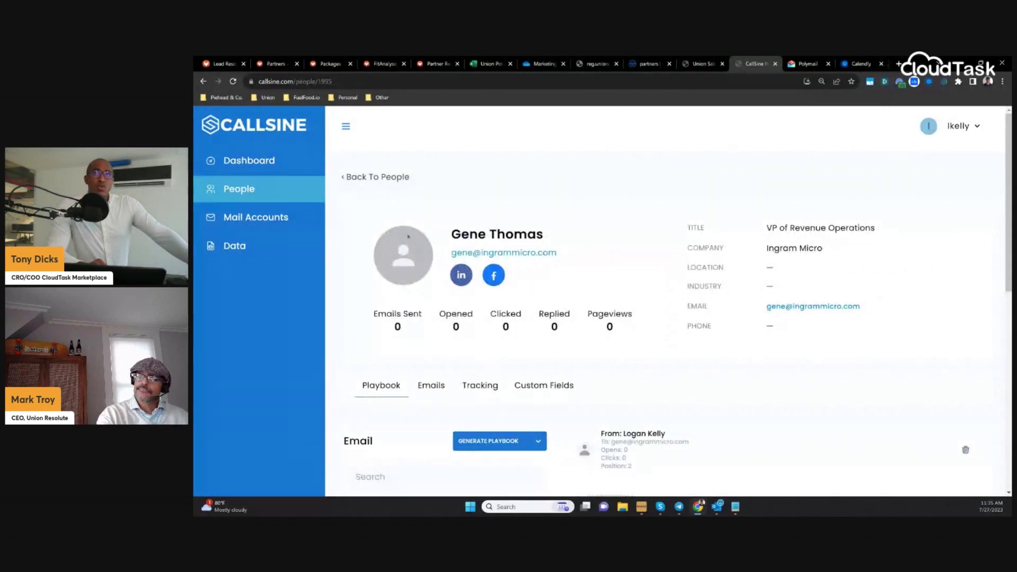
left_click(268, 160)
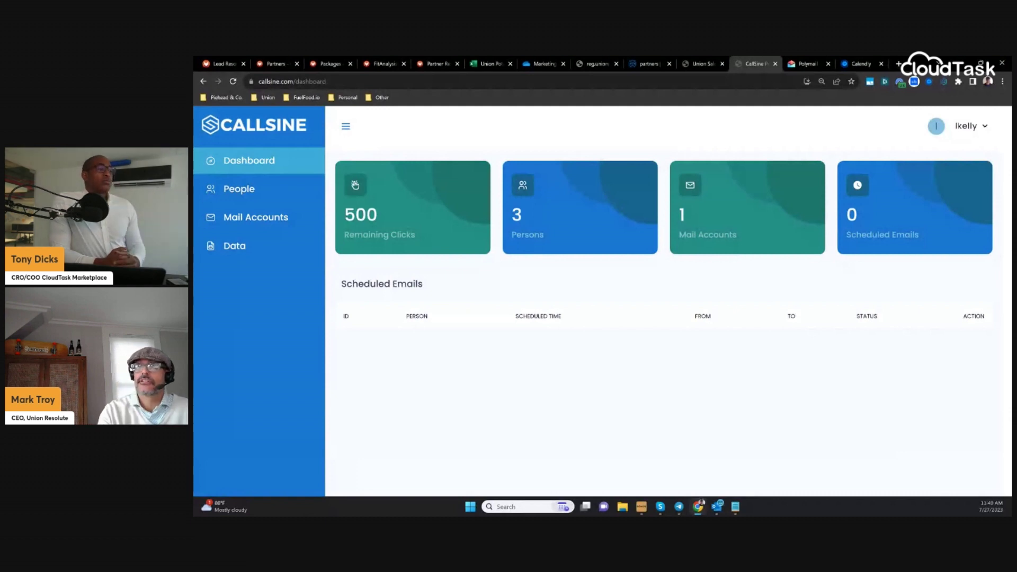
- Revisit the Data and People pages and the Dashboard, then switch to the Union Potential workbook
left_click(257, 248)
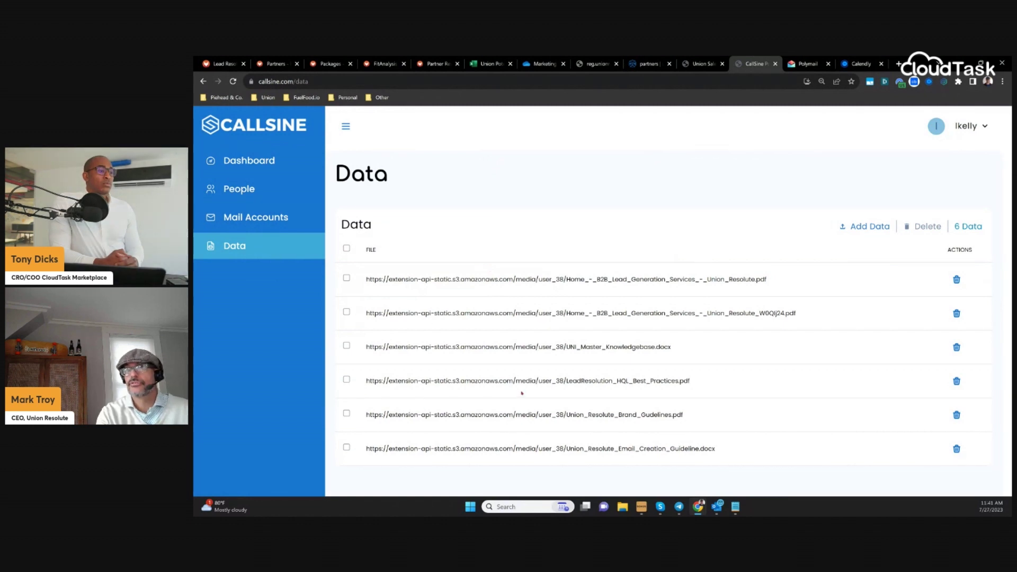
left_click(277, 199)
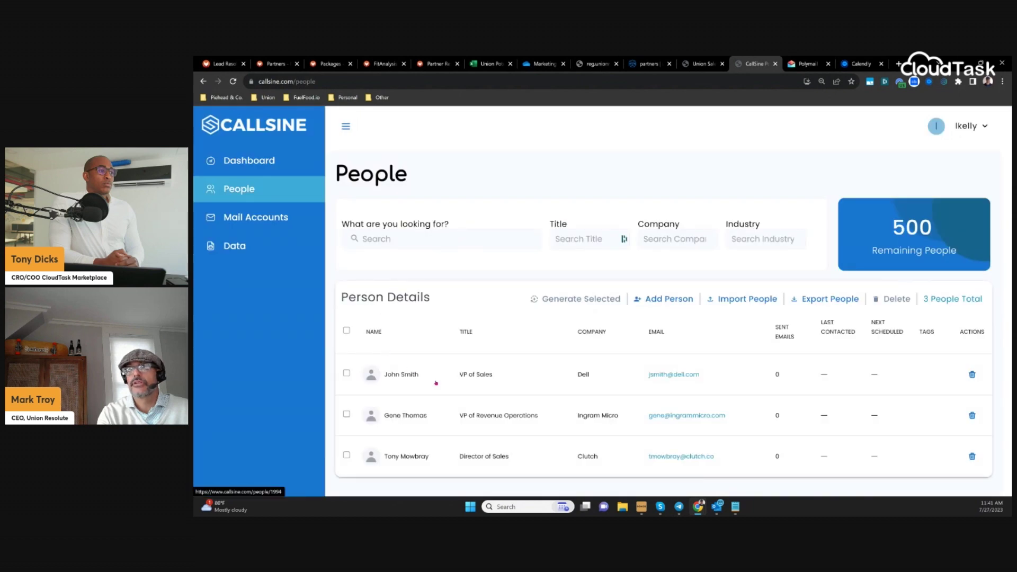
mouse_move(437, 386)
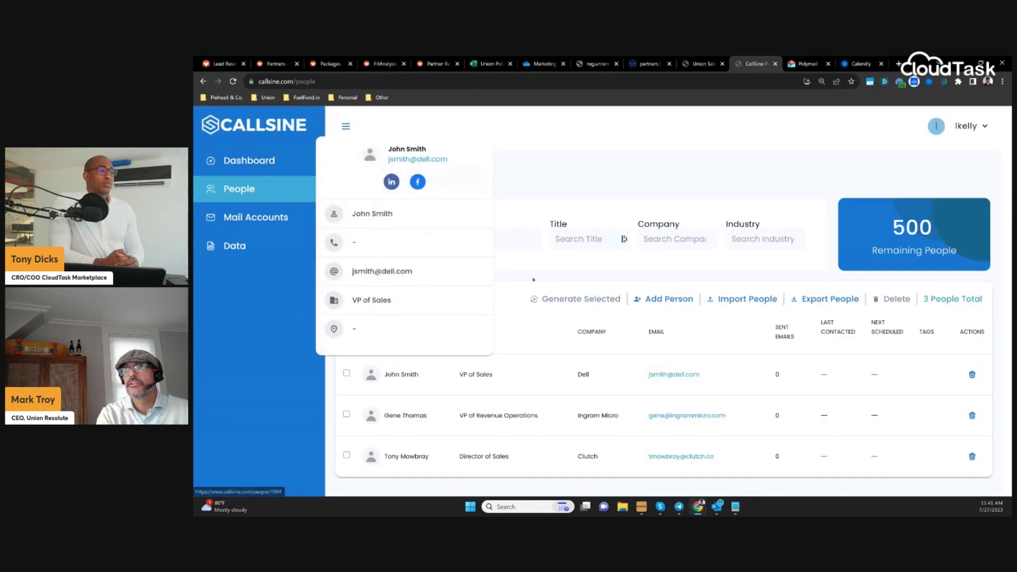
left_click(263, 161)
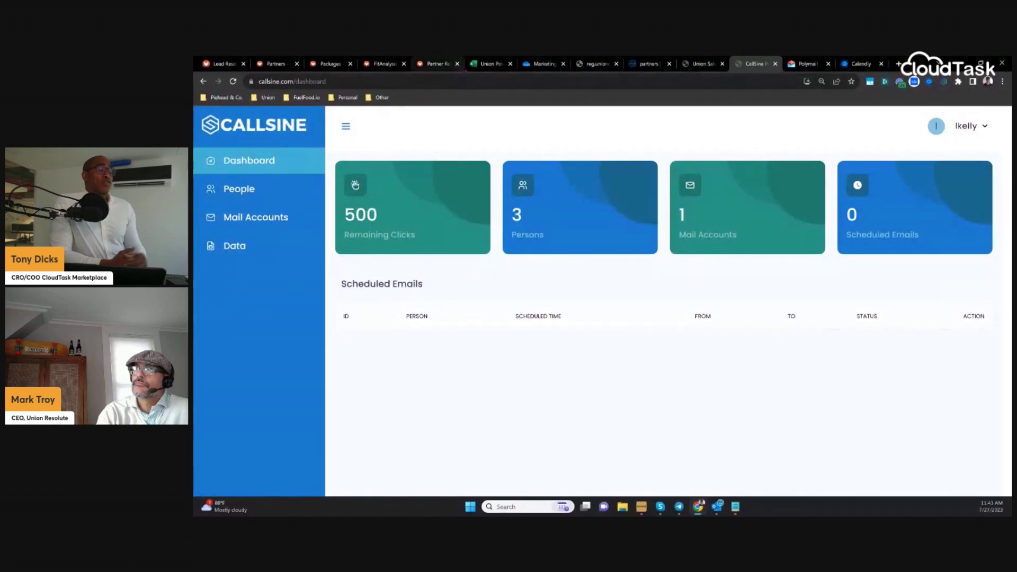
left_click(491, 64)
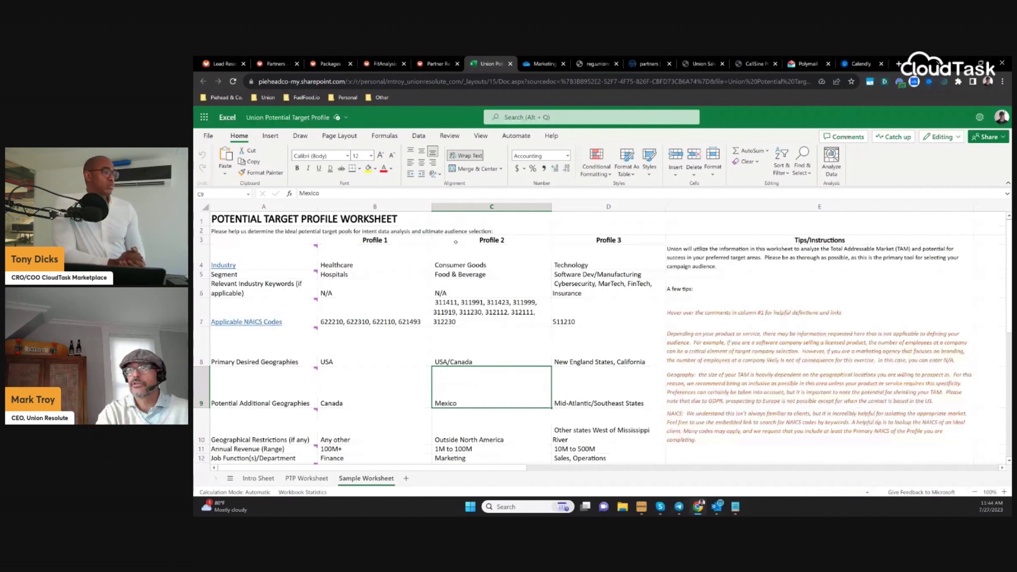
- Scroll the Sample Worksheet down to the target profile rows, then go back to the CallSine Dashboard
scroll(511, 310, "down", 3)
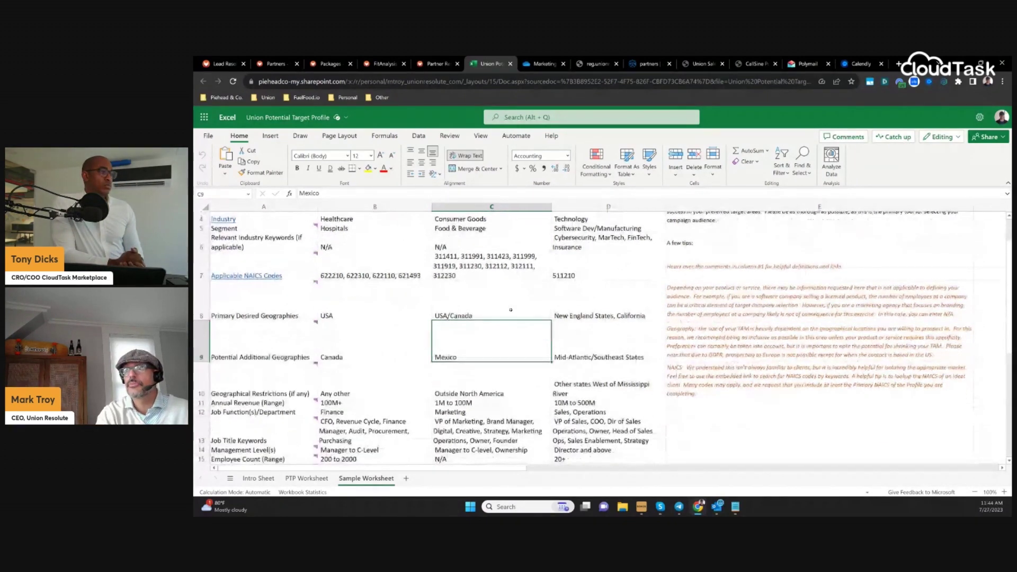
scroll(511, 310, "down", 2)
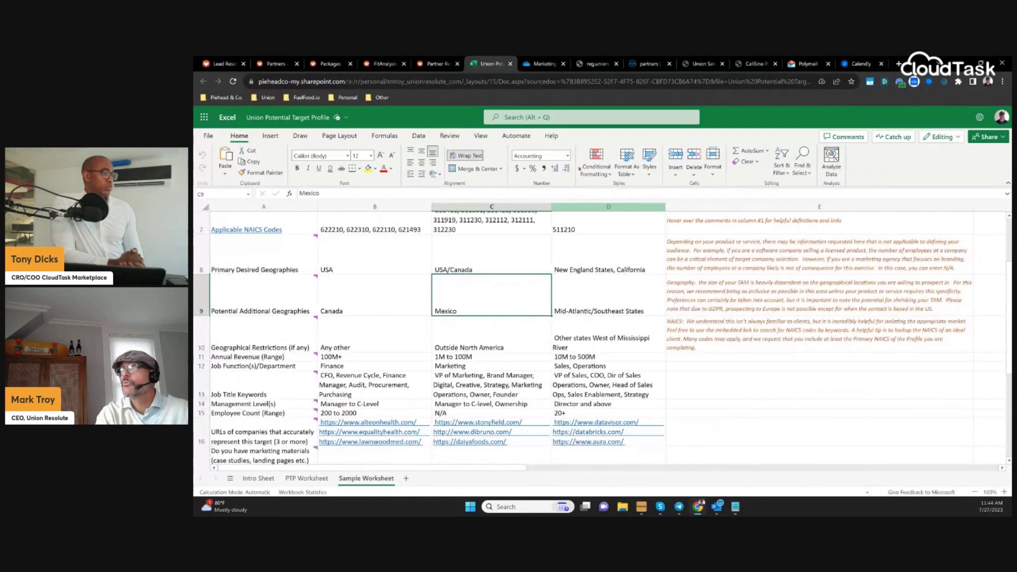
left_click(755, 64)
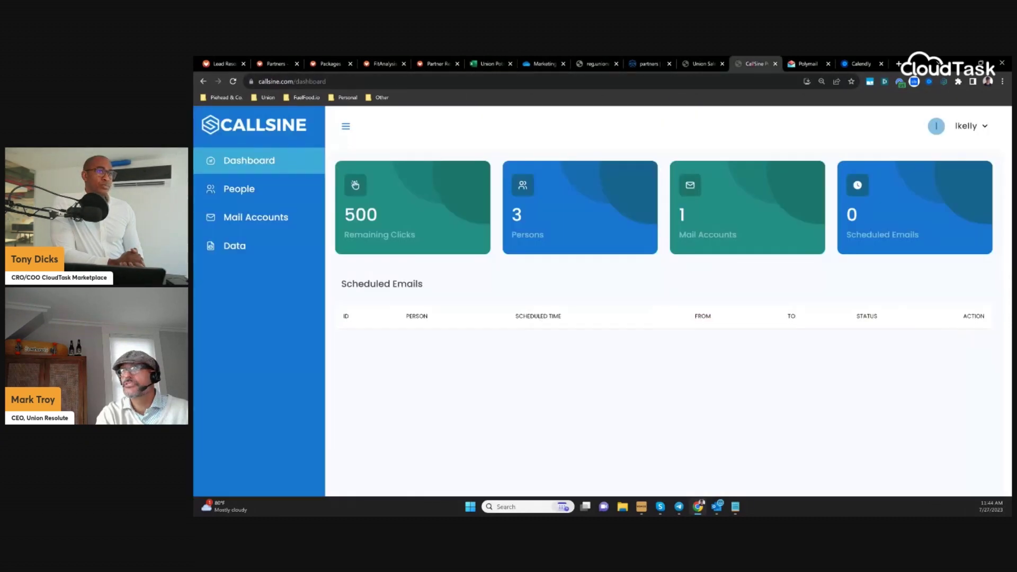